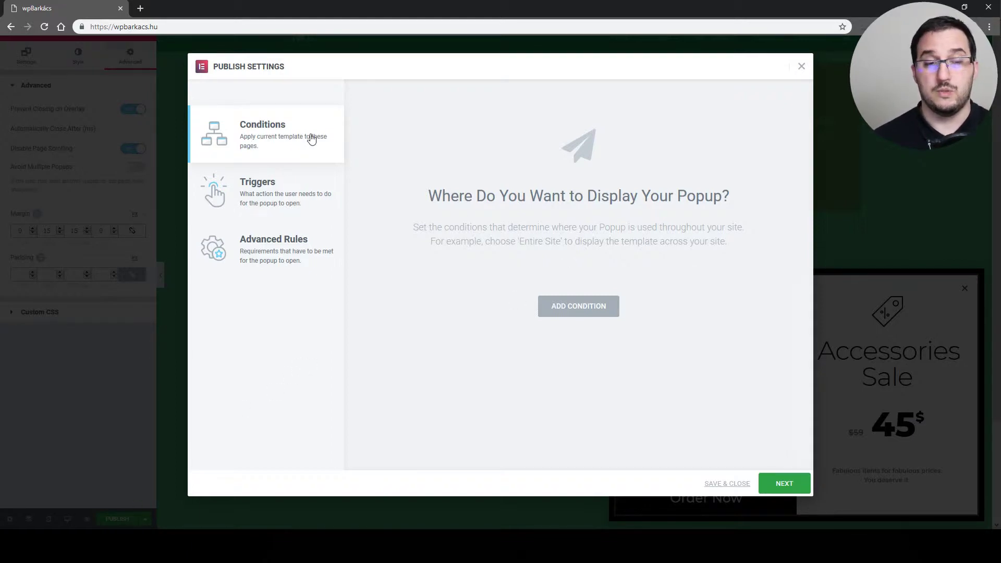
Try a display condition that includes Singular, All Posts, All, and remove that condition.
click(573, 307)
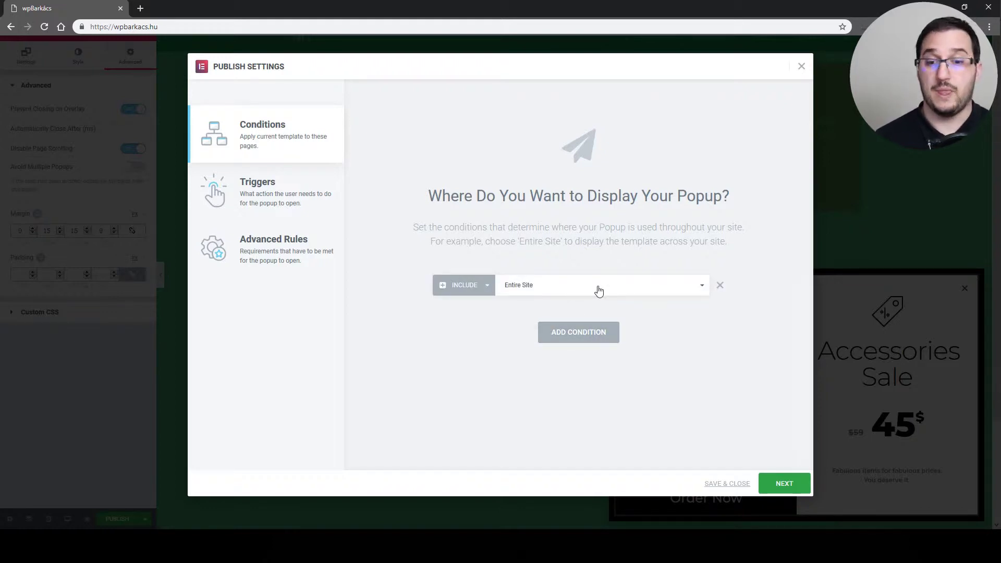
click(524, 336)
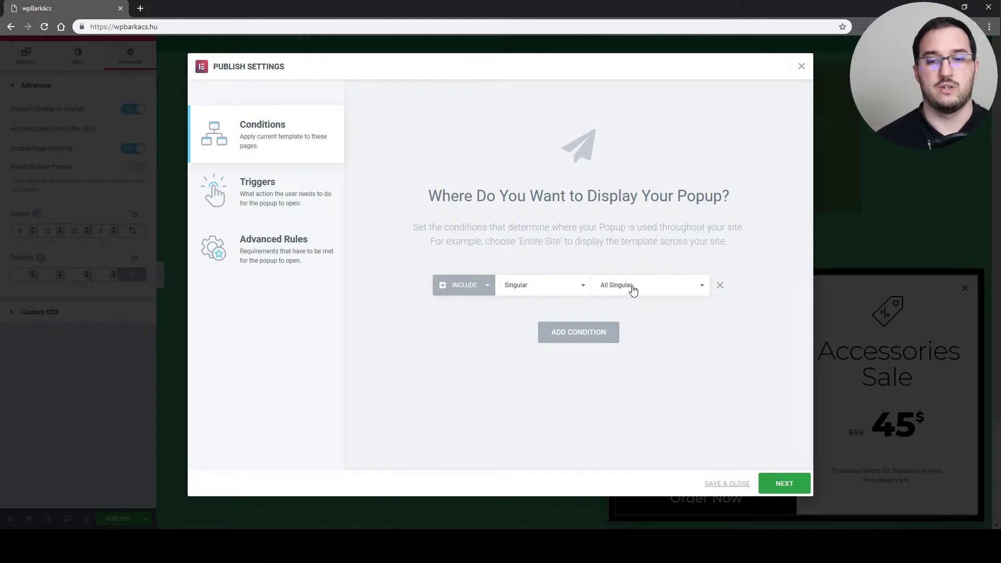
click(630, 335)
click(675, 287)
click(667, 290)
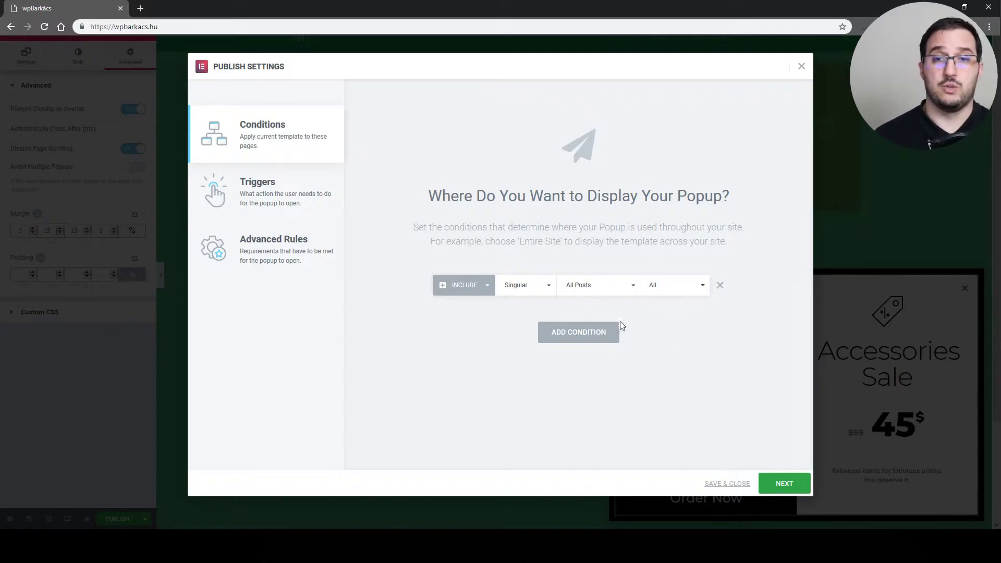
click(719, 286)
Include the entire site as the popup's display condition and enable the On Page Load trigger within 5 seconds.
click(599, 307)
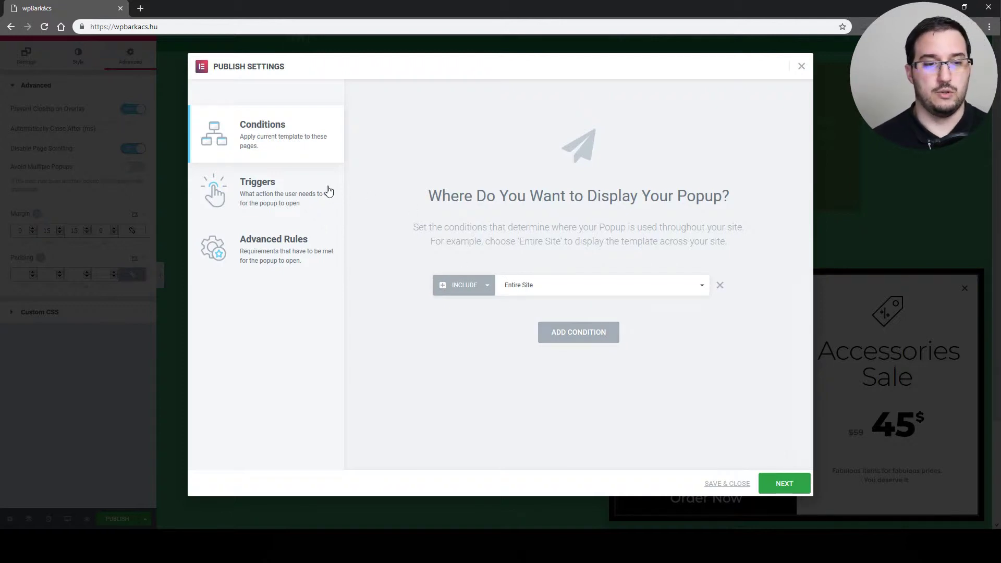
click(784, 485)
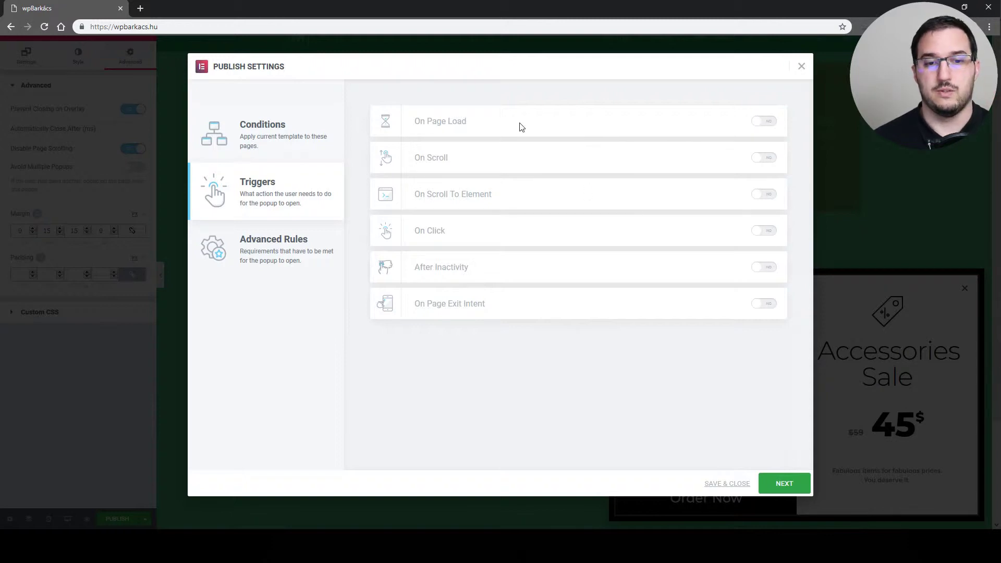
click(770, 124)
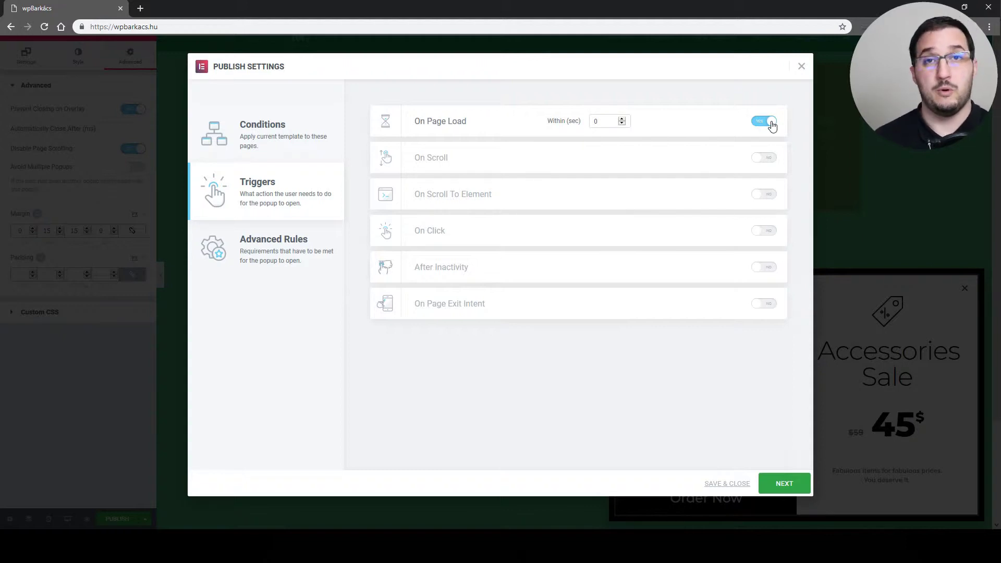
drag(604, 121, 581, 116)
text(5)
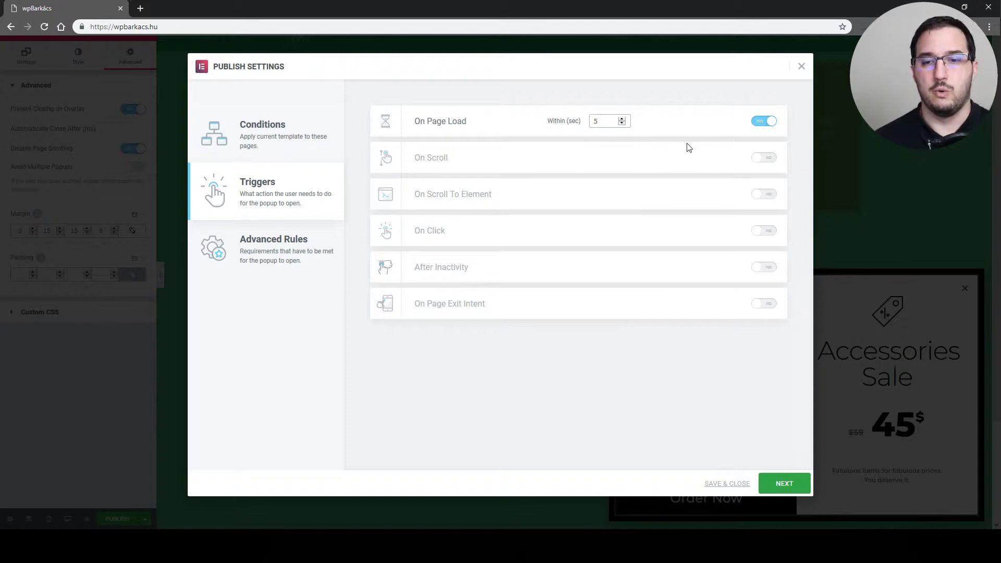
Try the On Scroll trigger with the Down and Up directions, and switch it back off.
click(763, 158)
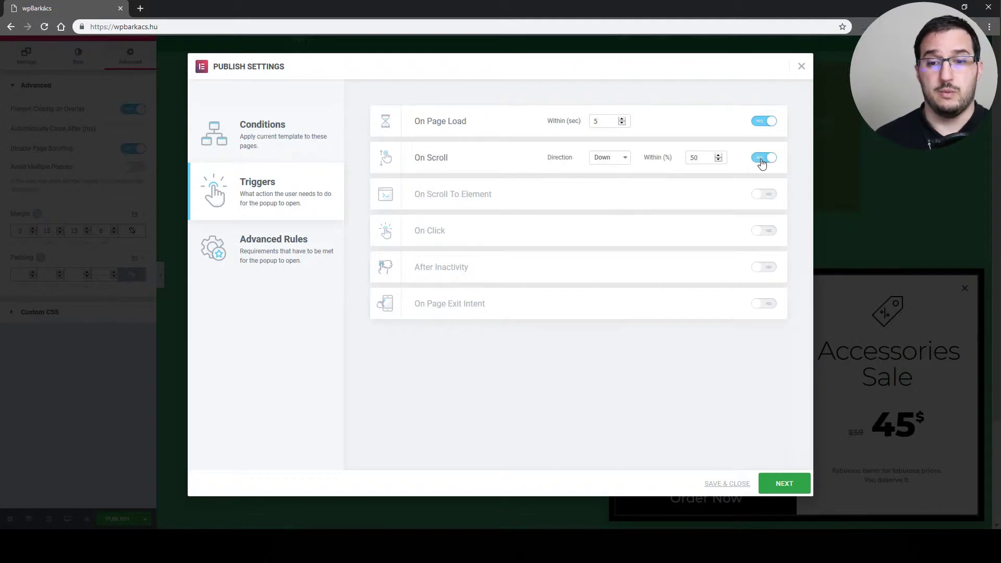
click(615, 159)
click(609, 178)
click(621, 158)
click(616, 169)
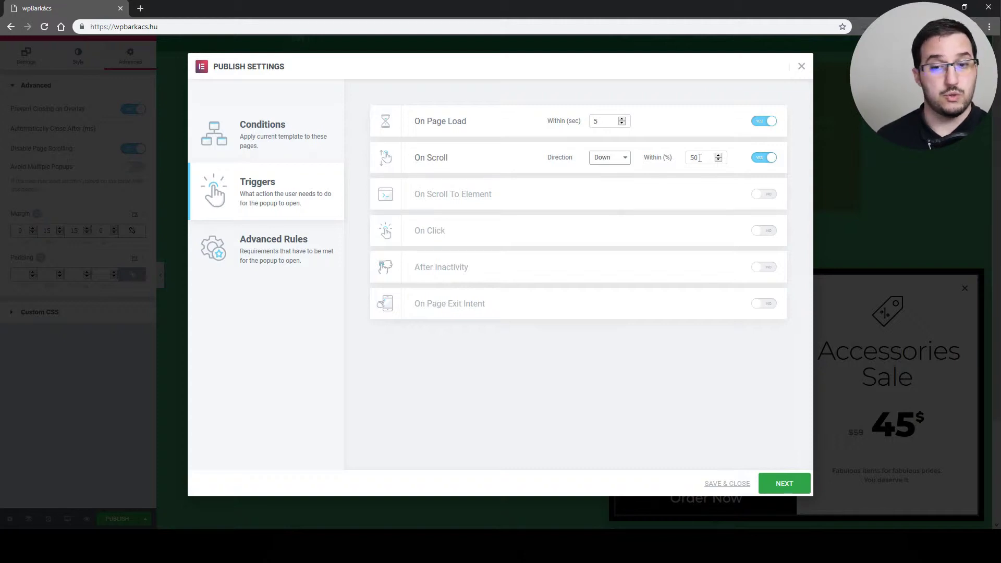
click(609, 158)
click(617, 186)
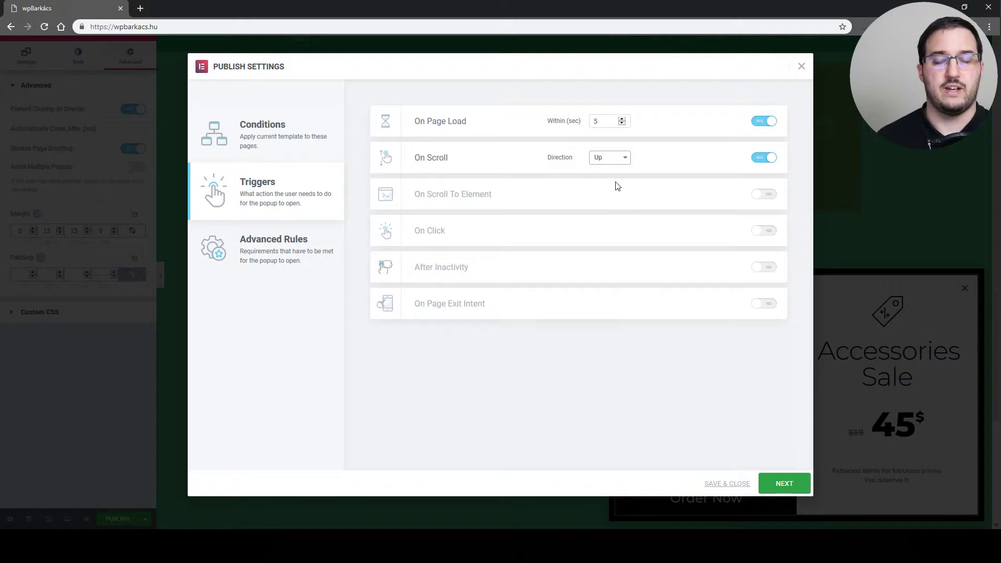
click(609, 159)
click(600, 171)
click(758, 158)
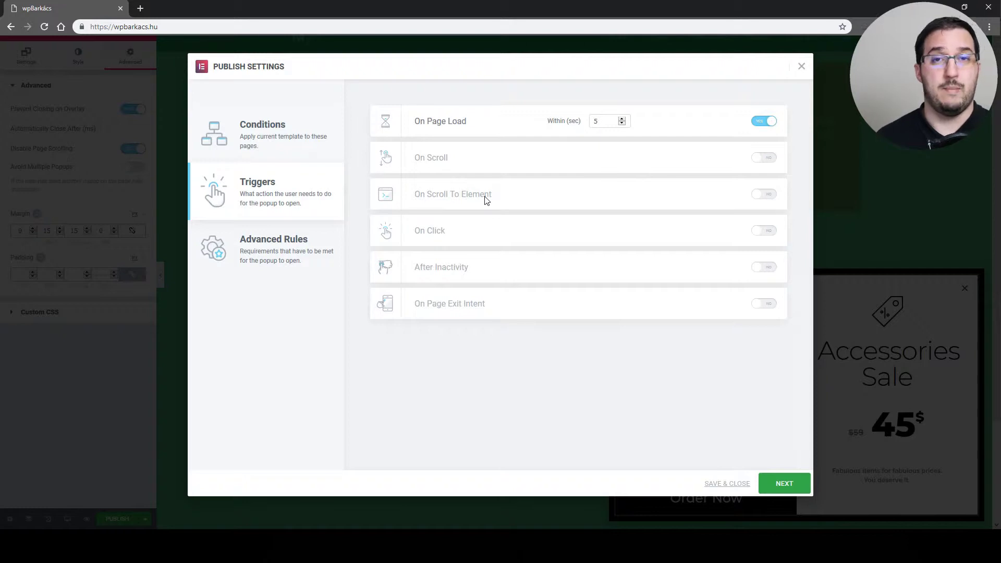
Try the On Scroll To Element trigger, focus its selector entry, and turn the trigger off again.
click(764, 195)
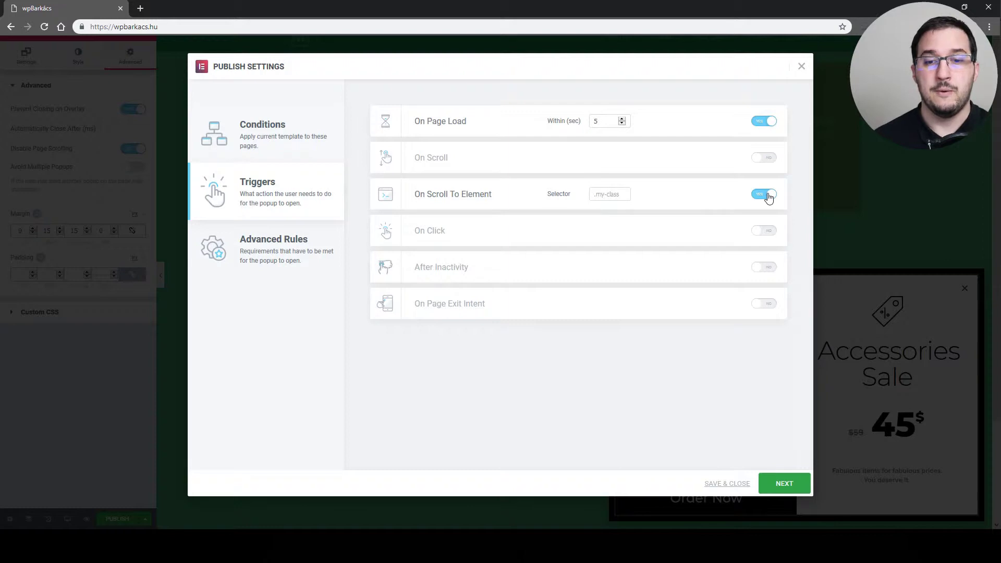
click(623, 194)
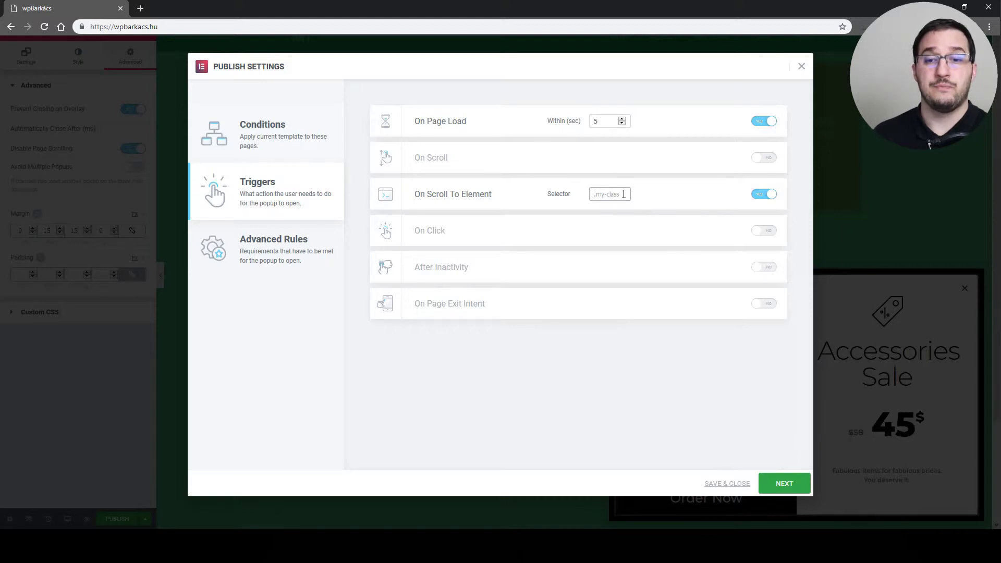
click(771, 195)
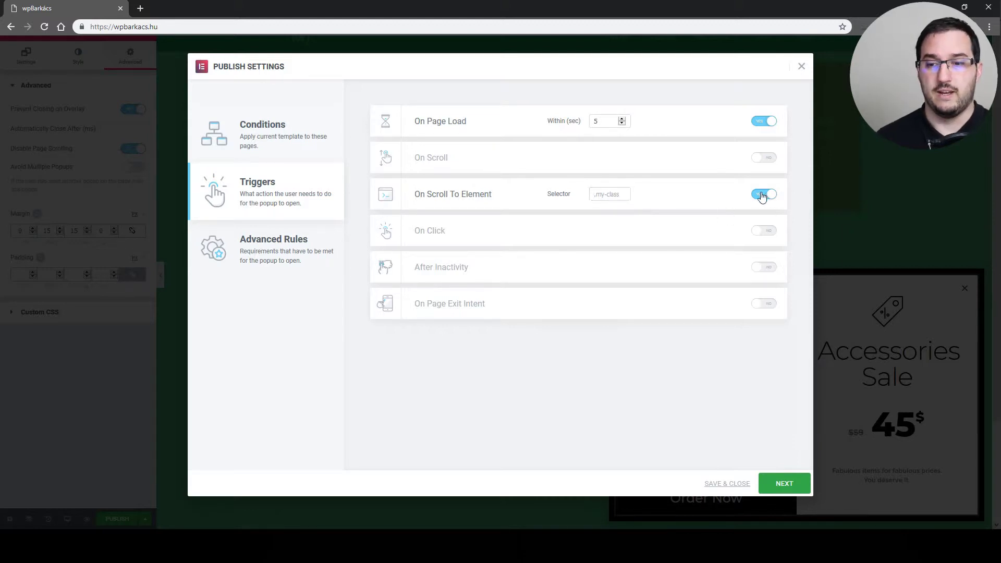
Try the On Click, After Inactivity and On Page Exit Intent triggers one at a time, switching each back off.
click(769, 230)
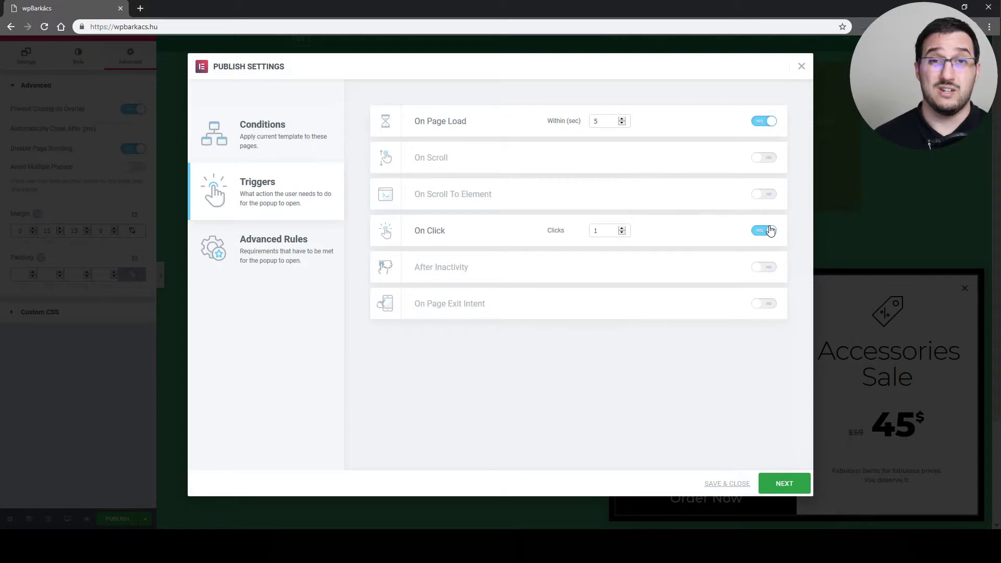
click(770, 230)
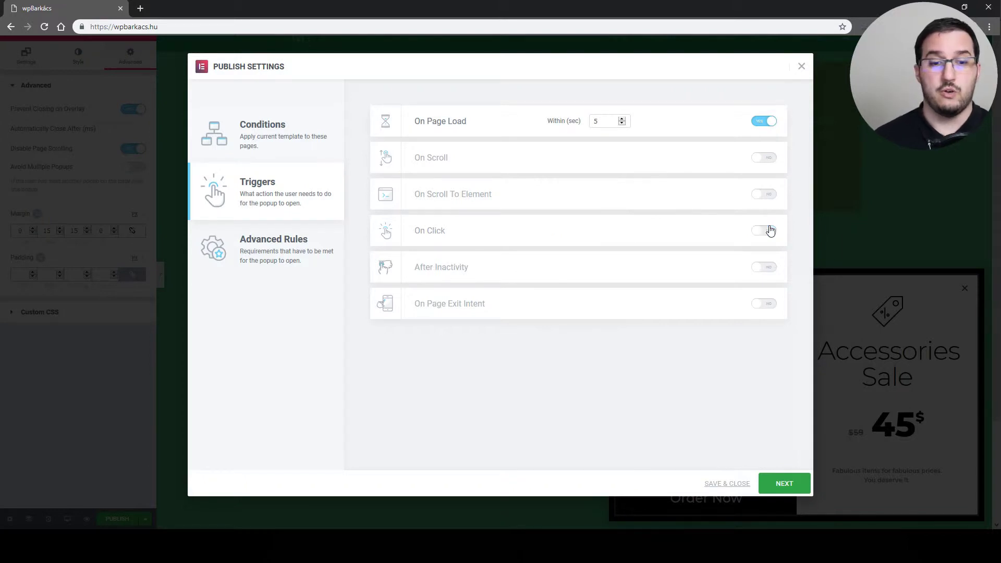
click(770, 267)
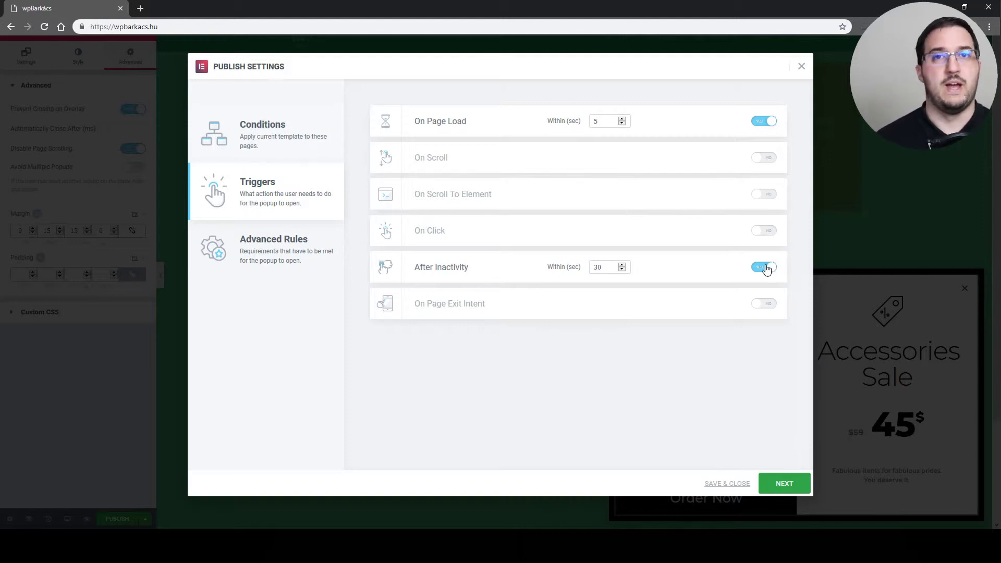
click(765, 268)
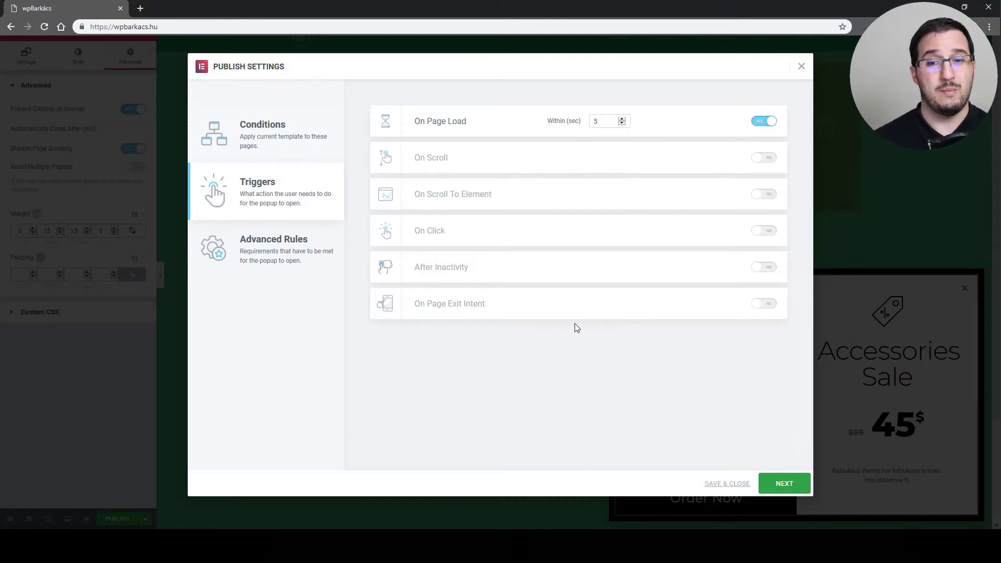
click(764, 305)
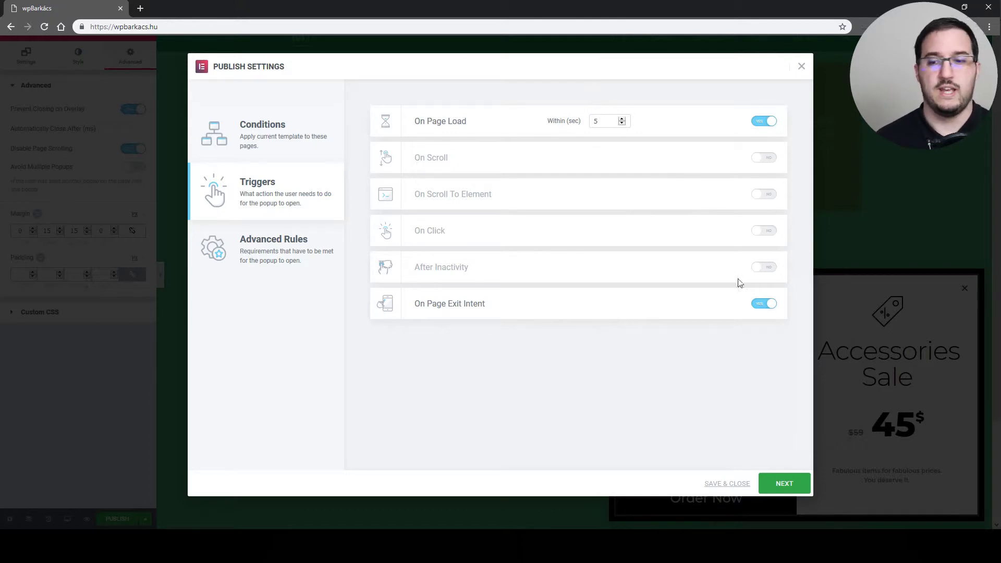
click(757, 303)
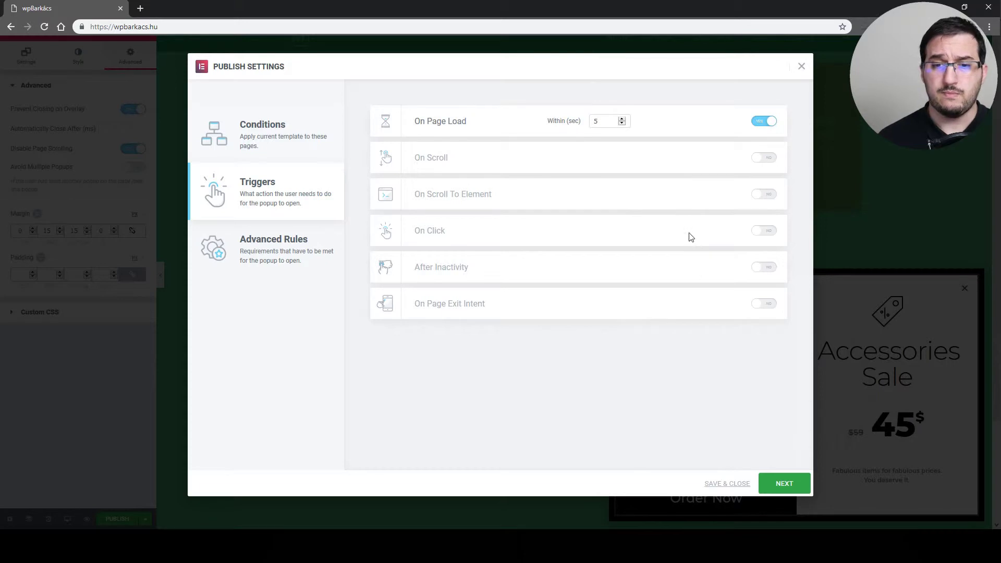
Continue from the popup's triggers to its advanced rules.
click(777, 484)
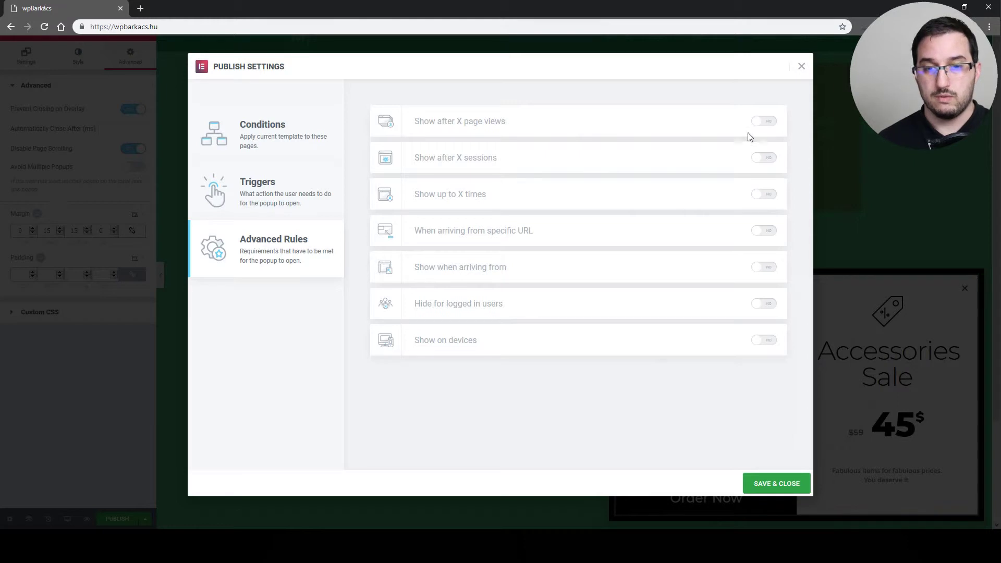
Try showing the popup after 3 page views and after 2 sessions, disabling each rule again.
click(768, 125)
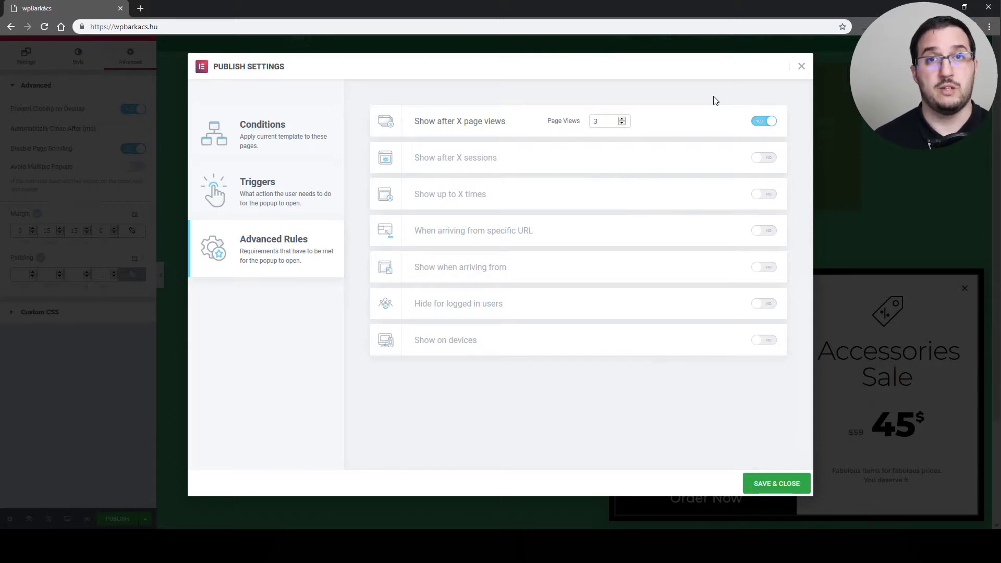
click(761, 123)
click(764, 159)
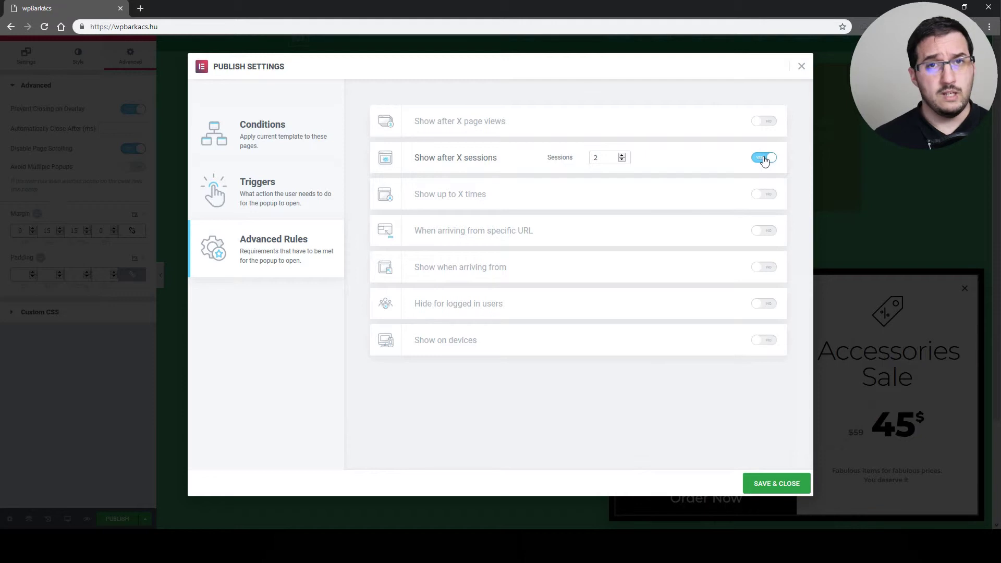
click(763, 158)
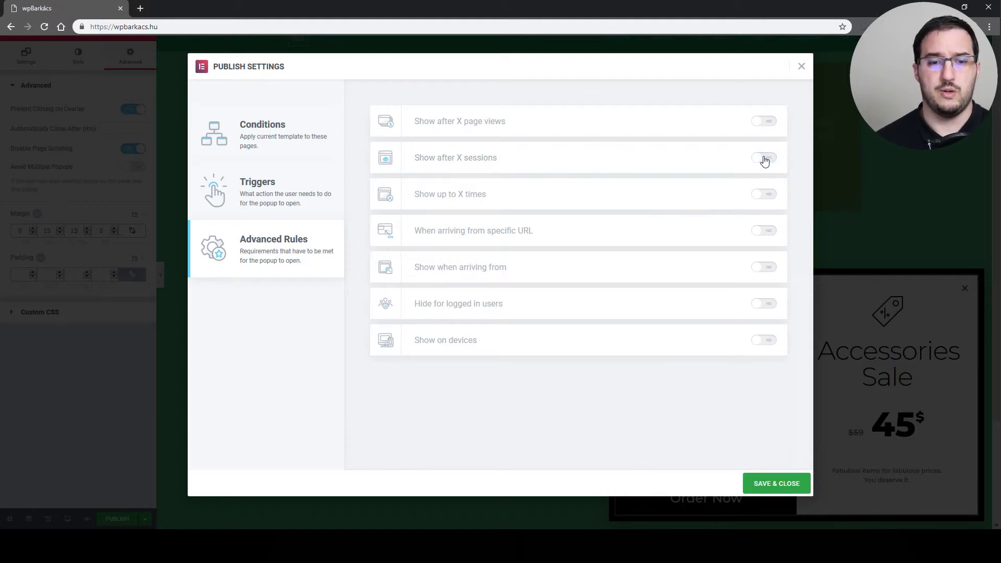
Try limiting the popup to being shown up to 1 time, and disable that rule again.
click(769, 196)
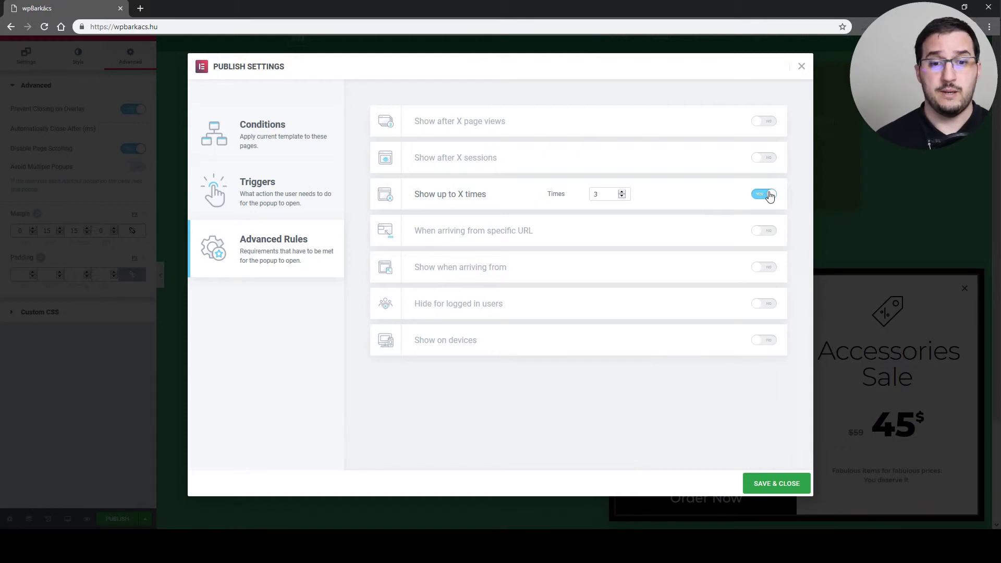
double_click(597, 194)
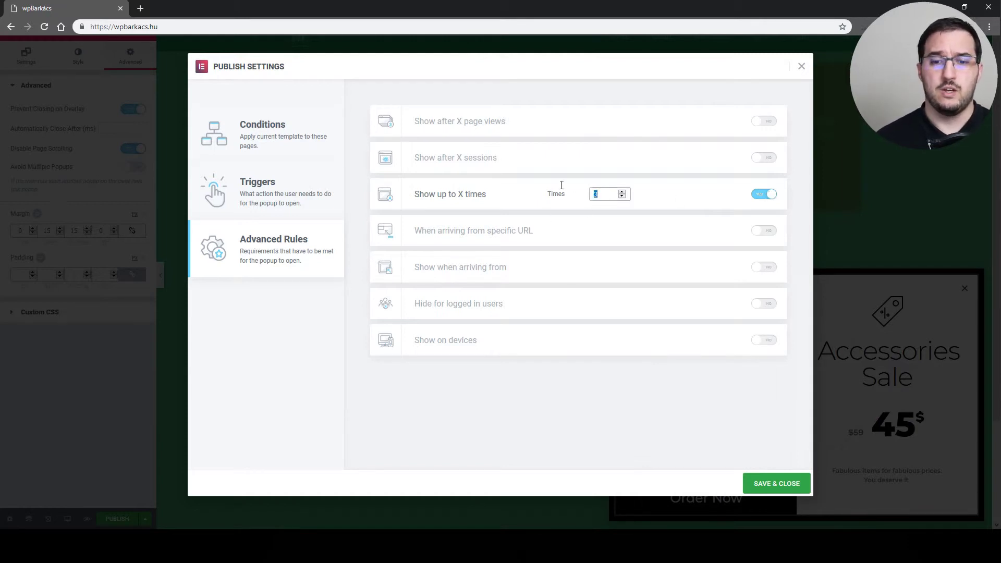
text(1)
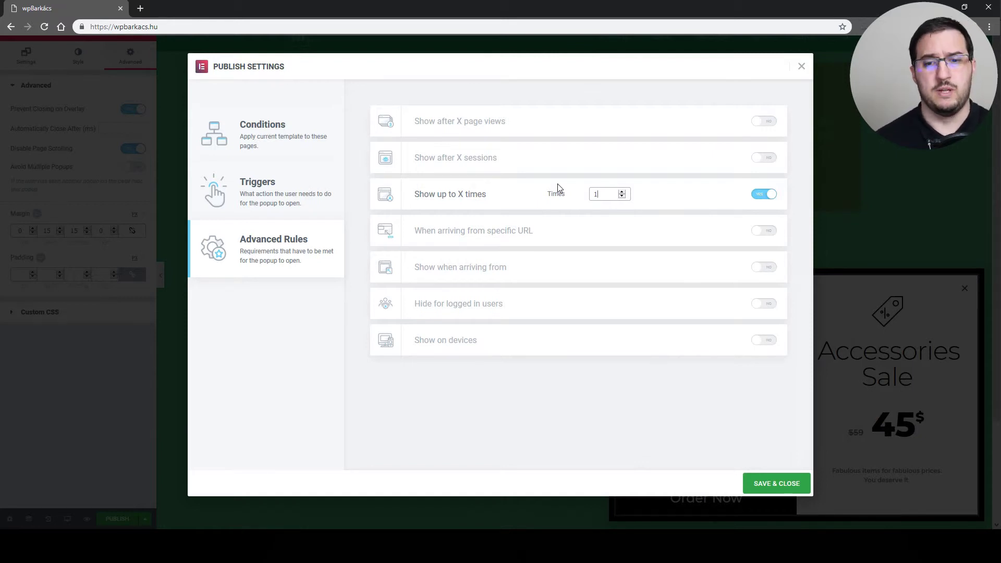
click(762, 194)
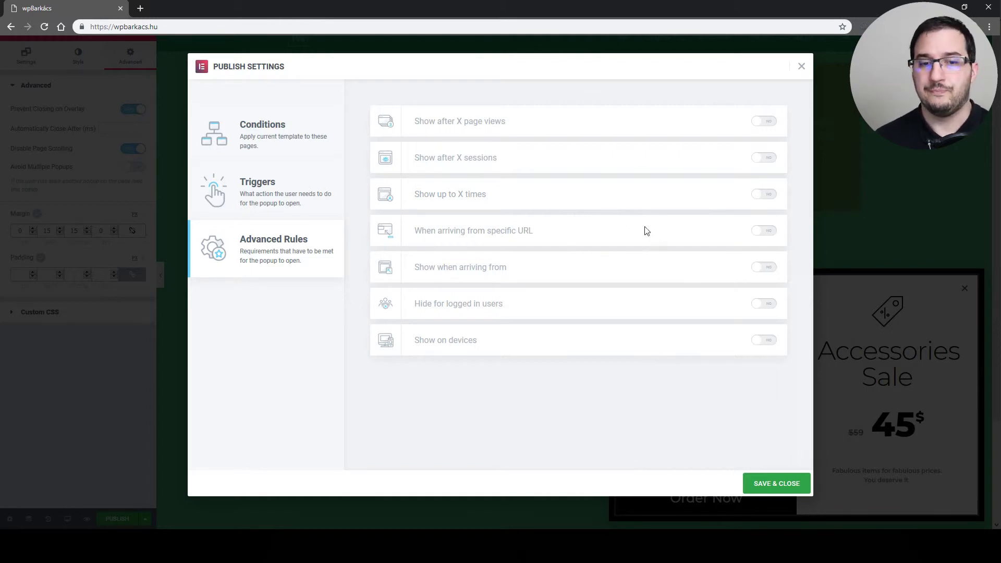
Try the rules for arriving from a specific URL and from search engines, external or internal links, disabling each again.
click(762, 231)
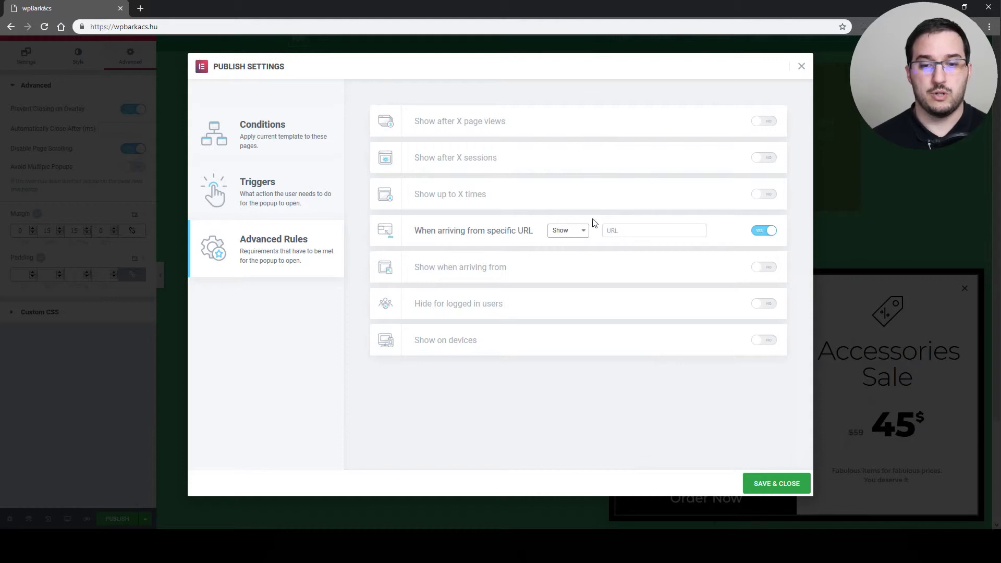
click(619, 227)
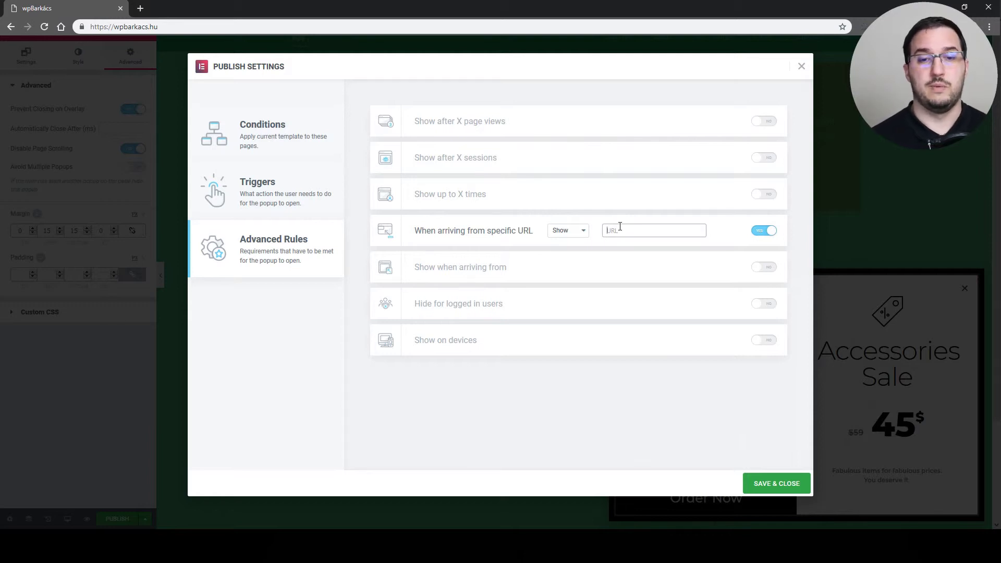
click(621, 231)
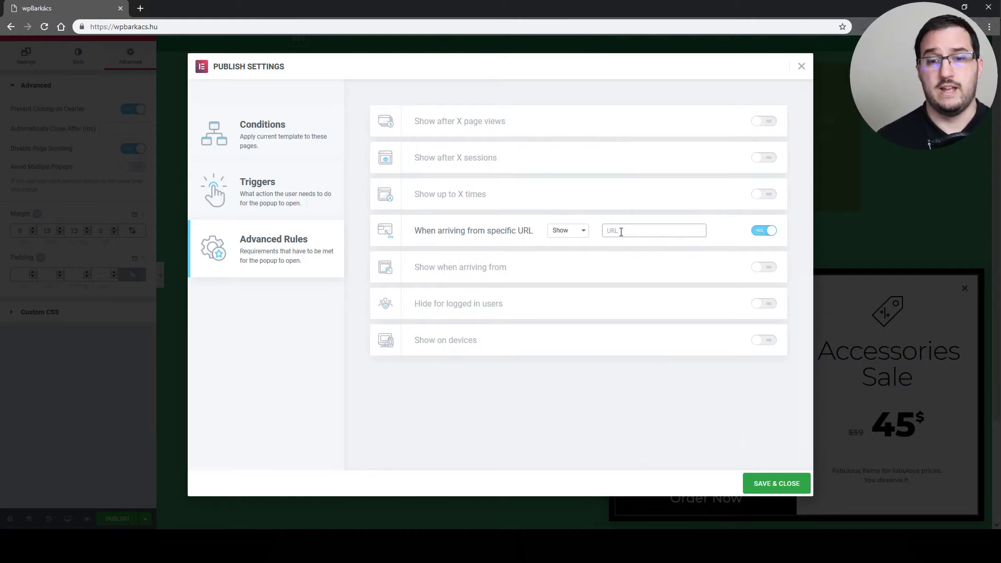
click(764, 233)
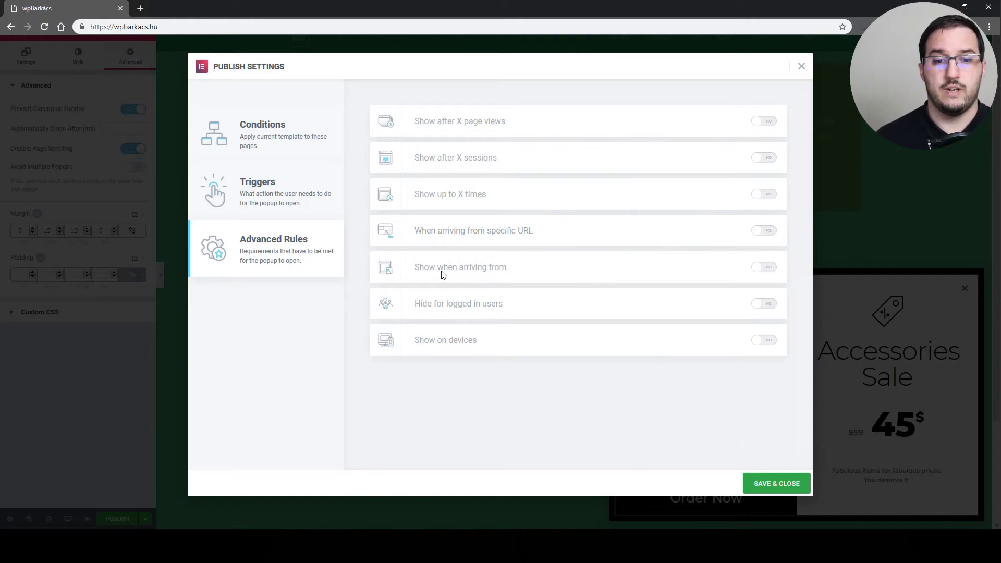
click(761, 269)
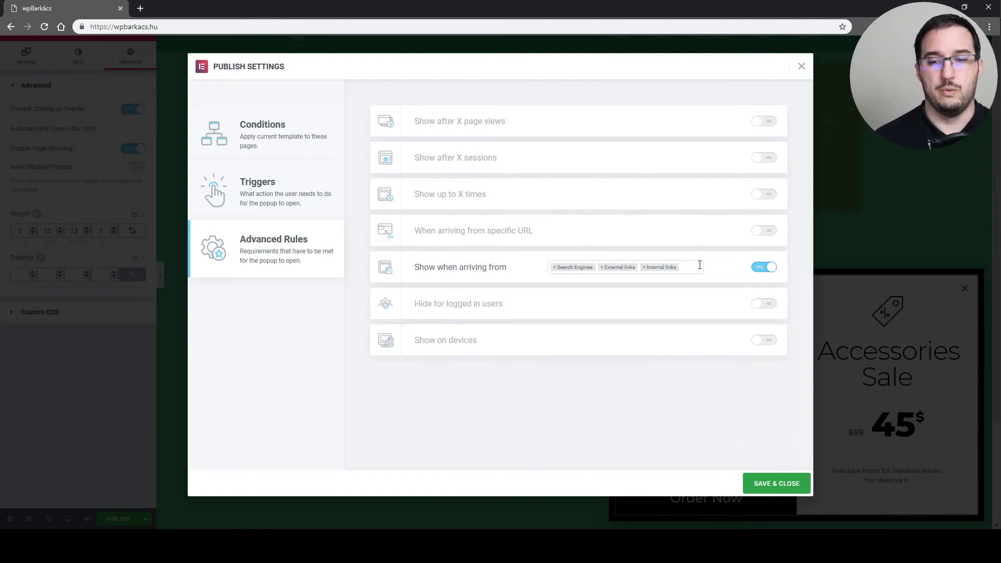
click(759, 266)
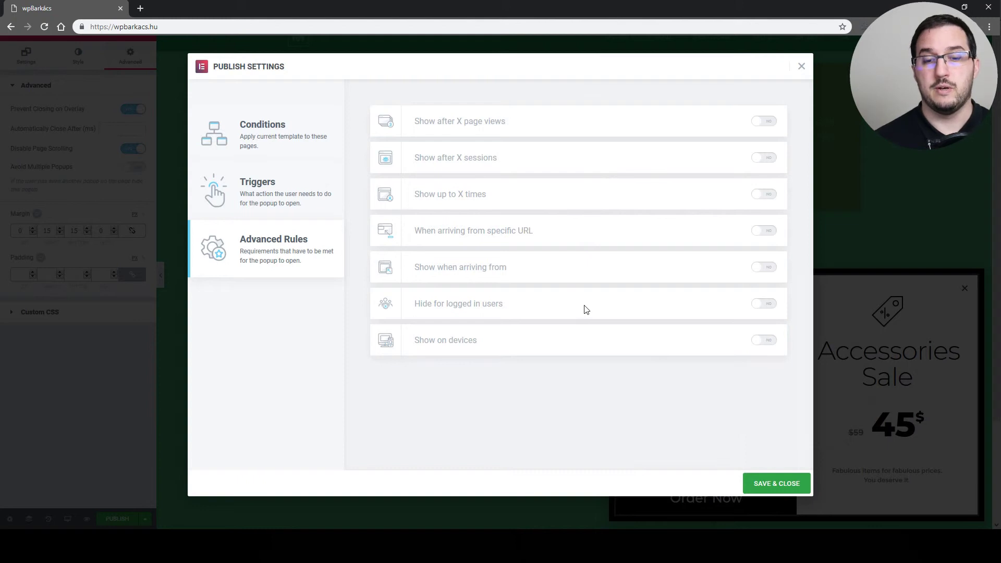
Try hiding the popup for logged-in users with custom roles and showing it on desktop, tablet and mobile, disabling both rules again.
click(763, 306)
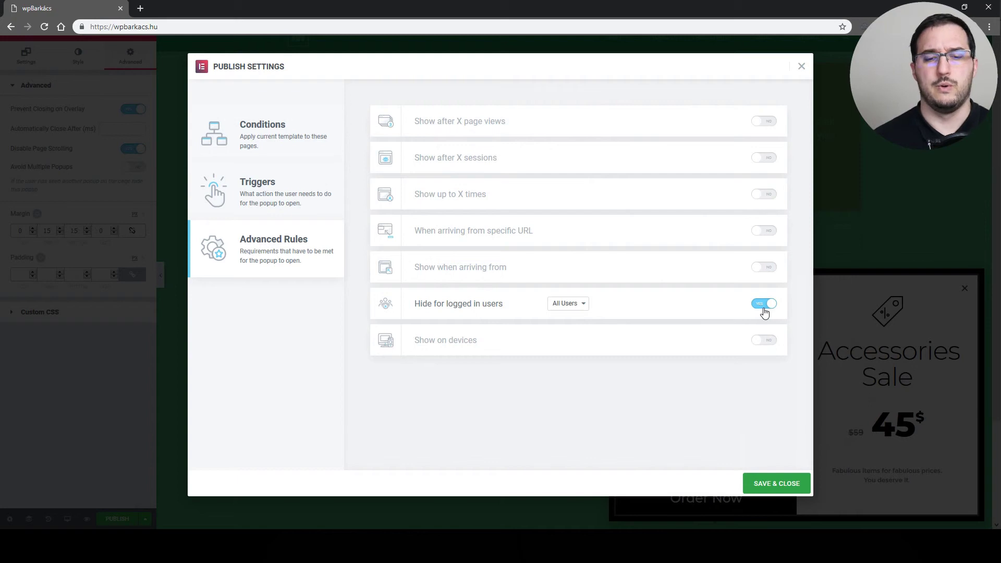
click(575, 307)
click(570, 328)
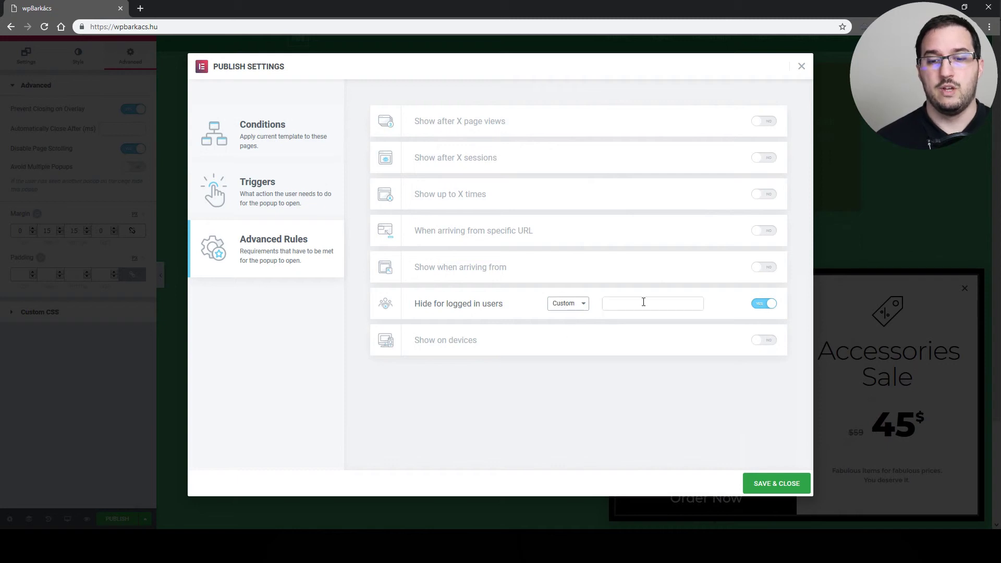
click(643, 302)
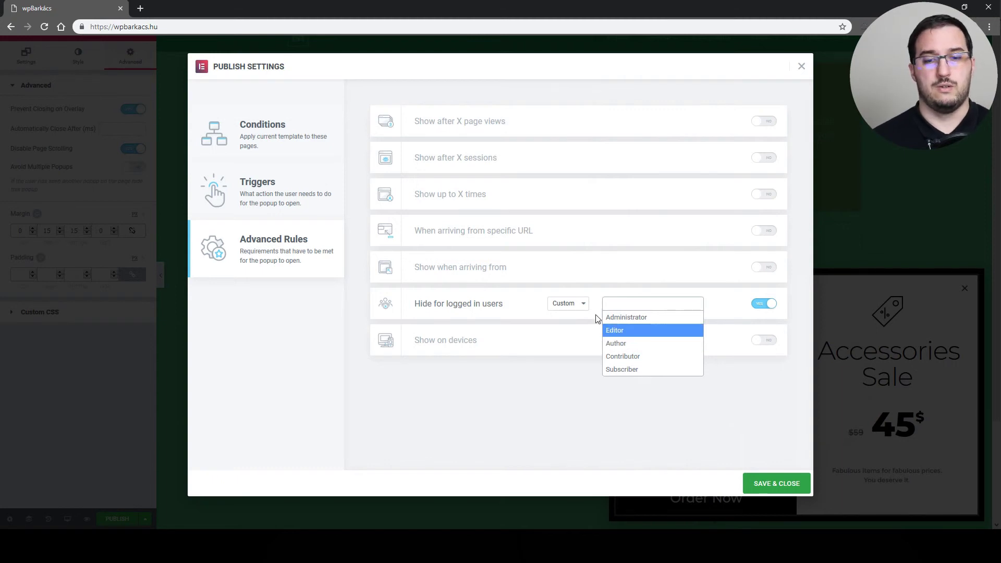
click(519, 307)
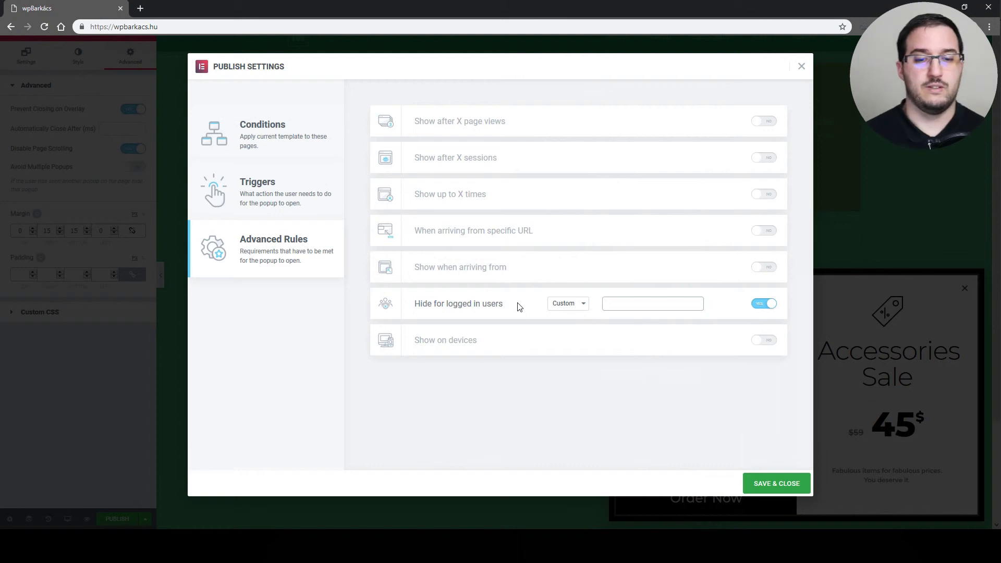
click(761, 305)
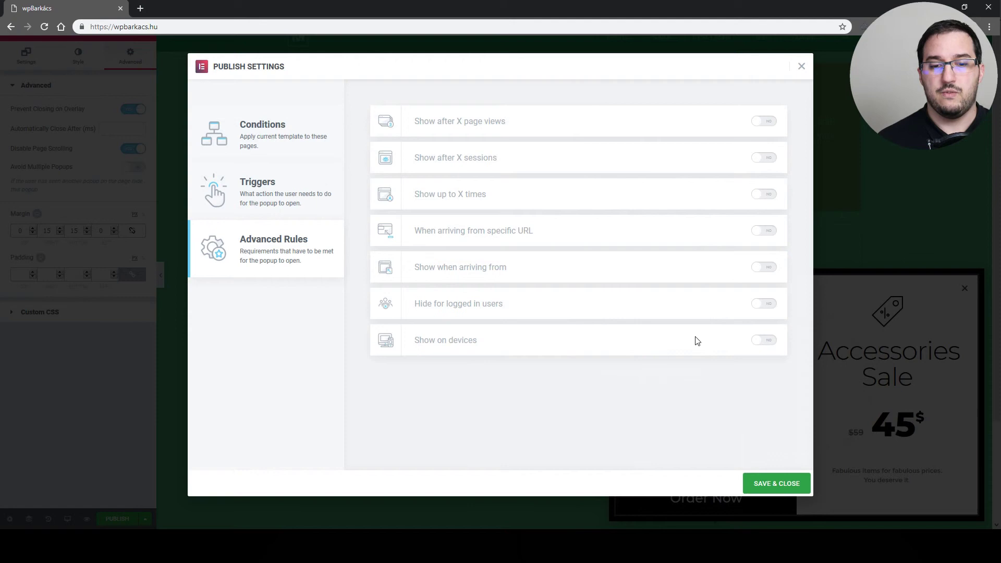
click(773, 342)
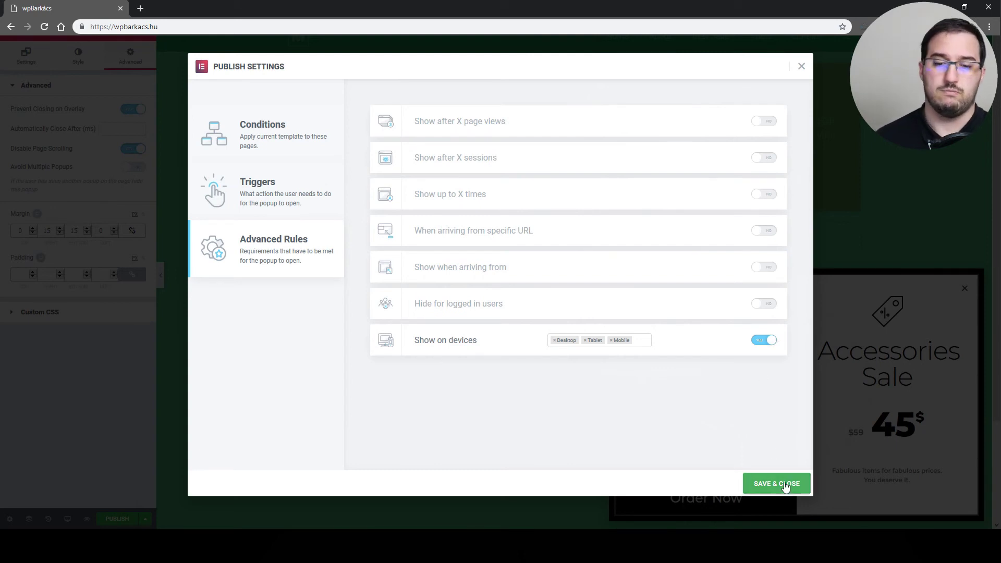
click(763, 341)
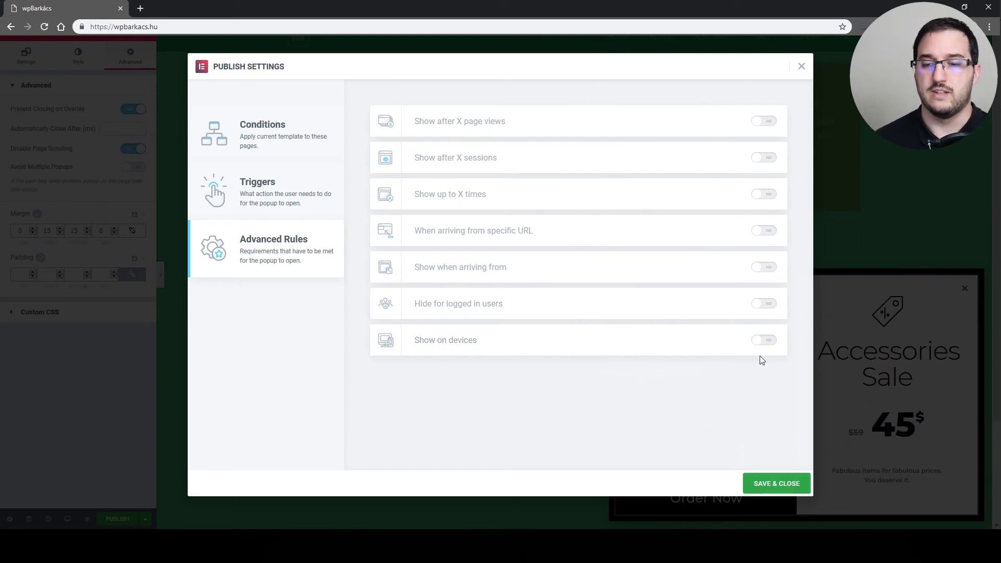
Save and close the publish settings, and test the published popup on its live page by closing it there.
click(785, 484)
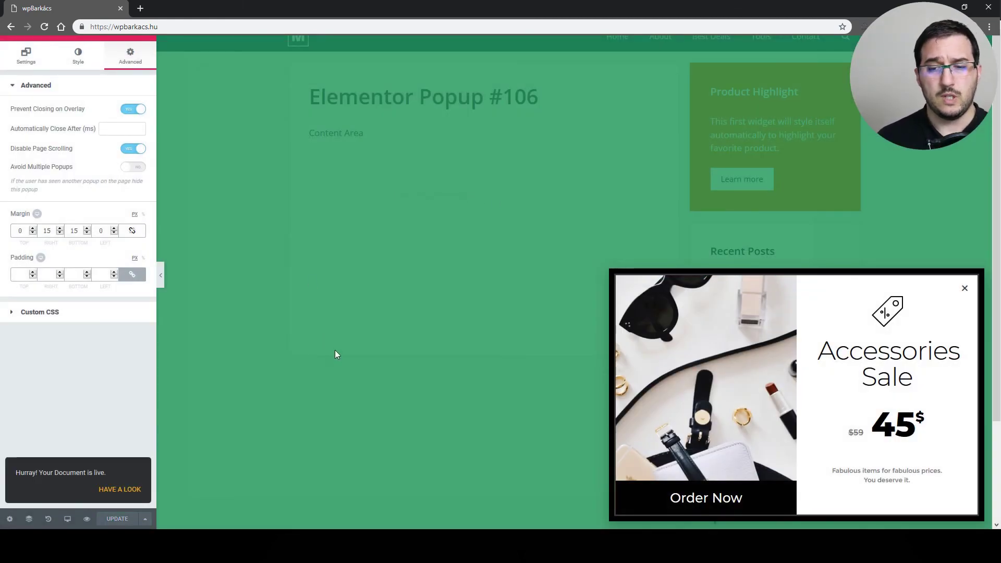
click(131, 490)
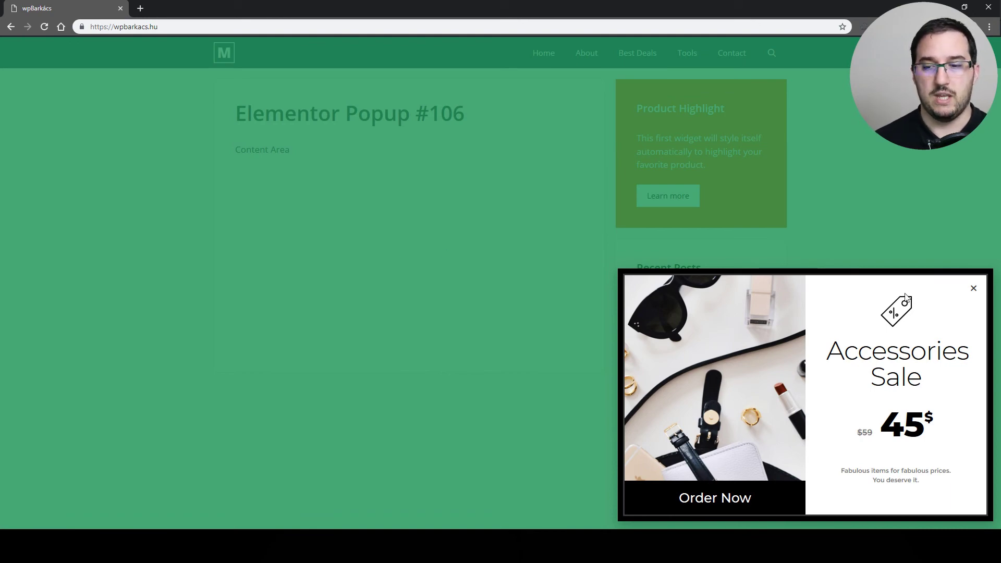
click(973, 288)
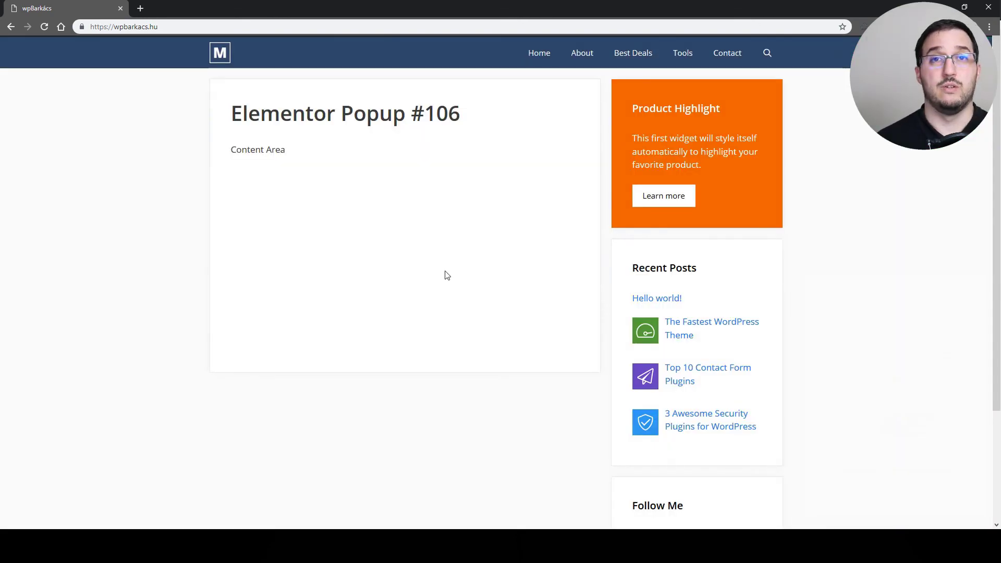